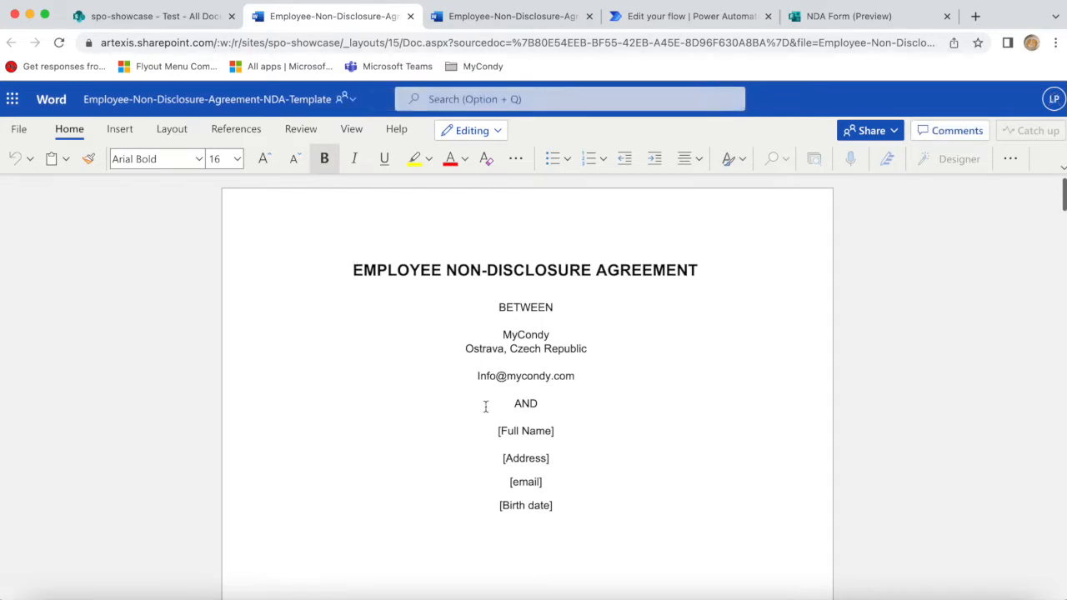
- Inspect the [Full Name] and [Birth date] placeholders in the NDA Word template
drag(498, 430, 515, 435)
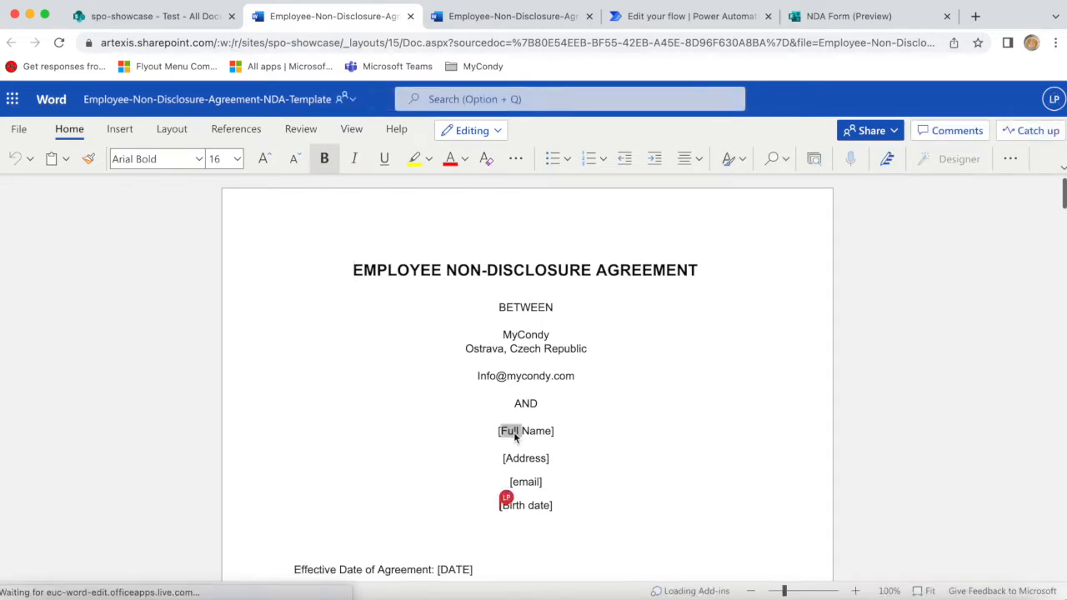
click(484, 458)
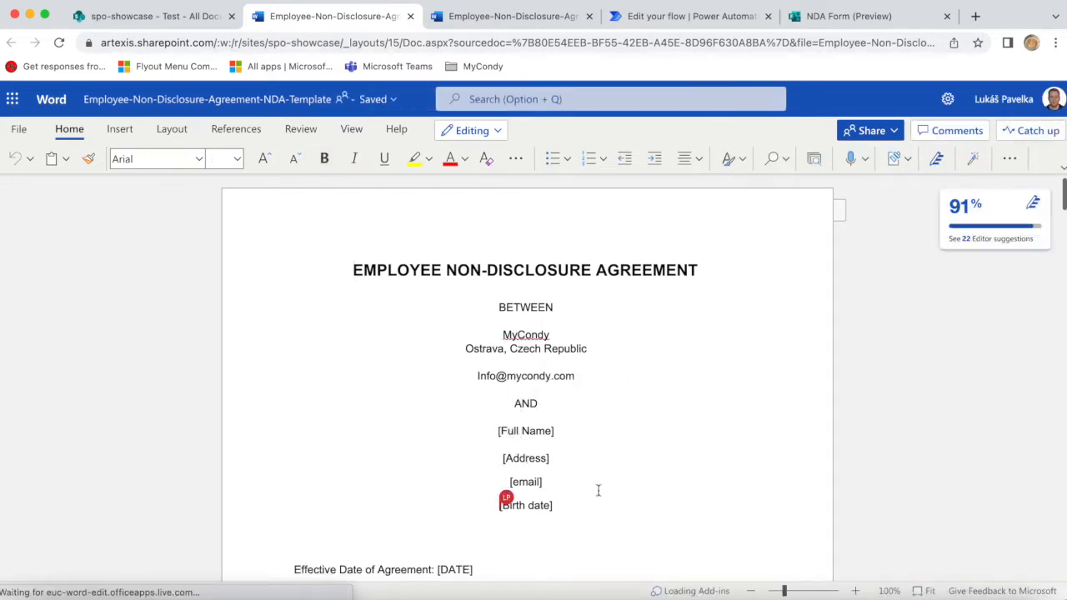
scroll(598, 491, down, 3)
click(563, 379)
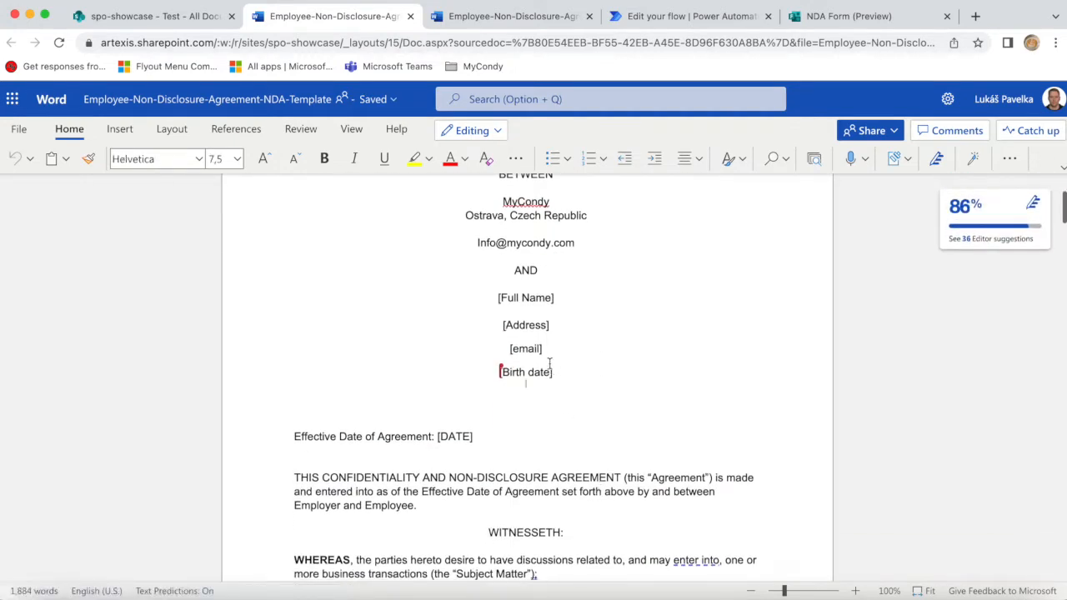
- Scroll through the agreement to the signature block, then close the template document
scroll(567, 401, down, 3)
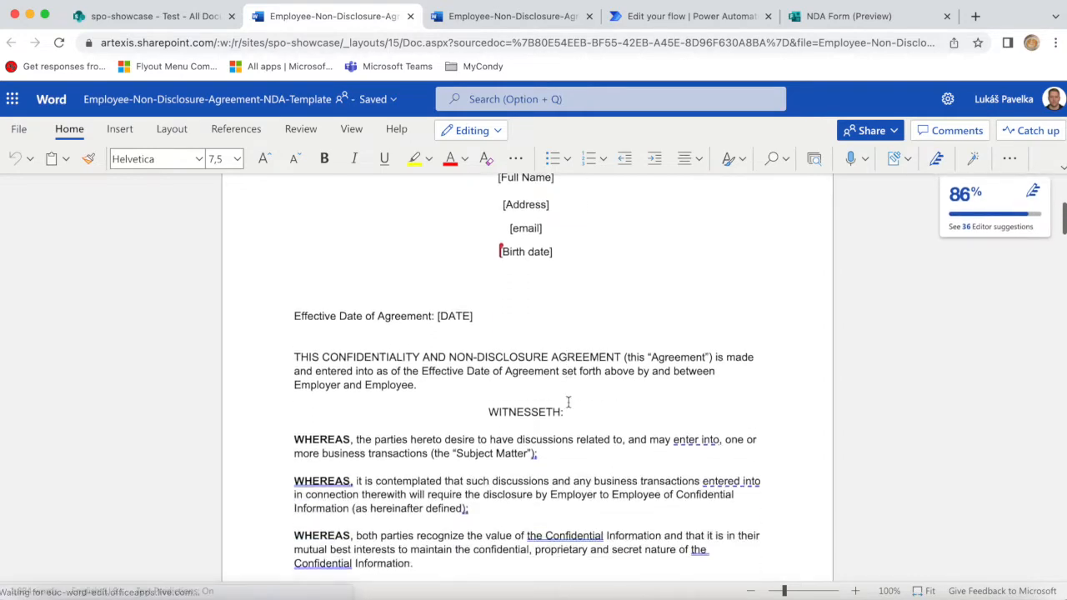
scroll(569, 403, down, 1)
scroll(511, 449, down, 10)
scroll(510, 449, down, 3)
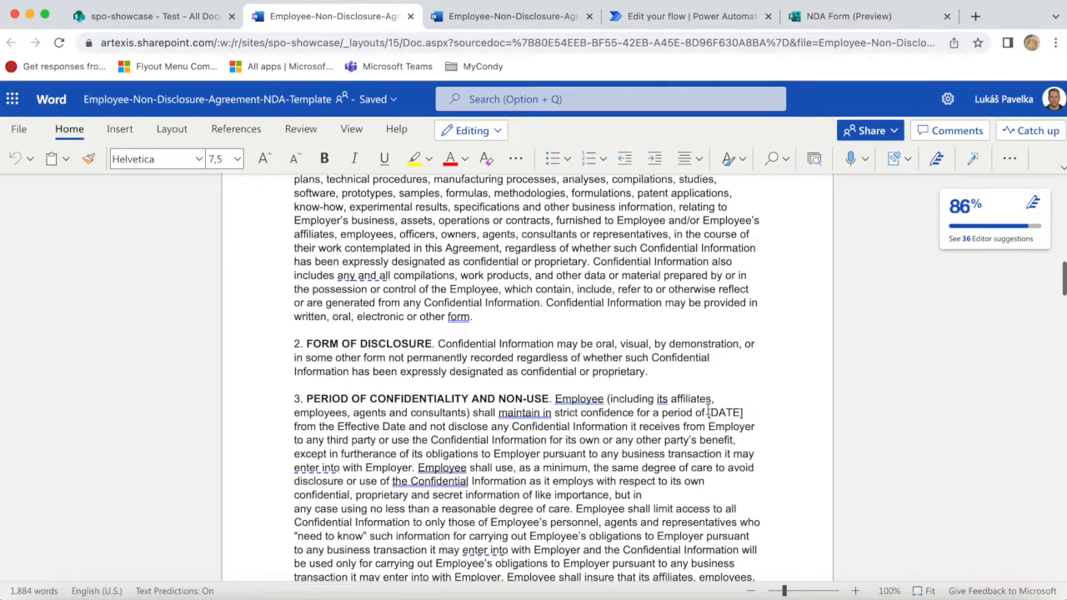
scroll(618, 432, down, 7)
scroll(617, 433, down, 20)
scroll(618, 432, down, 20)
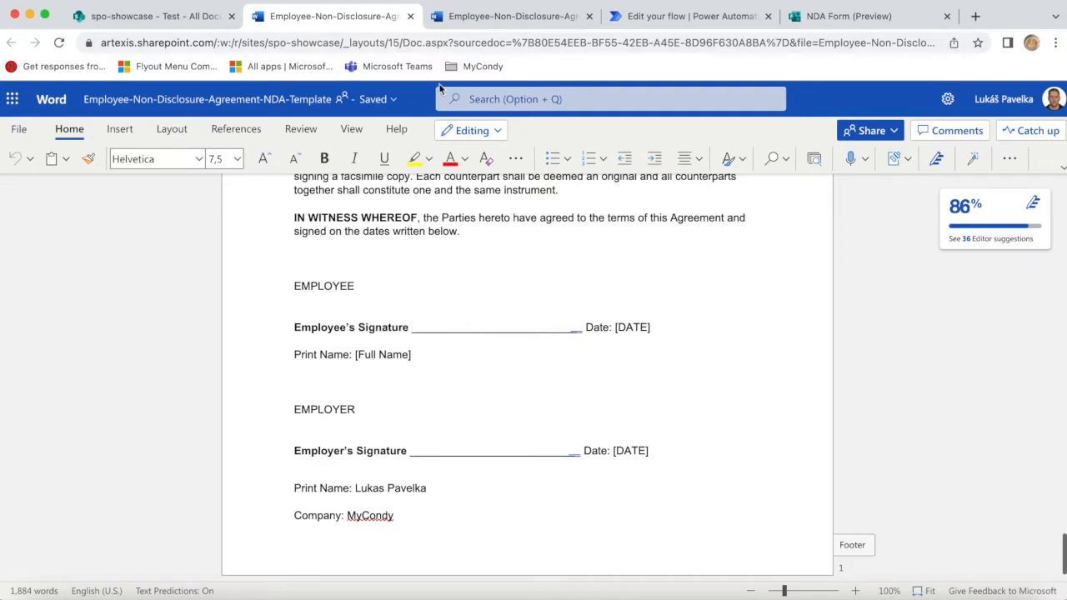
click(410, 17)
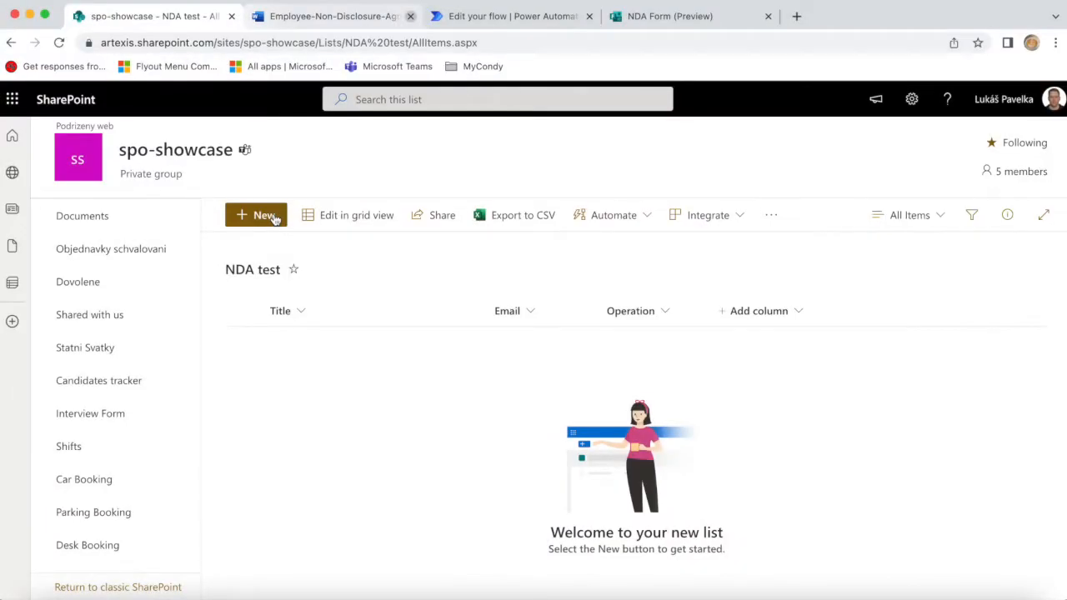
- Add a NDA test list item with the person's full name as Title and their e-mail address
click(275, 218)
click(512, 240)
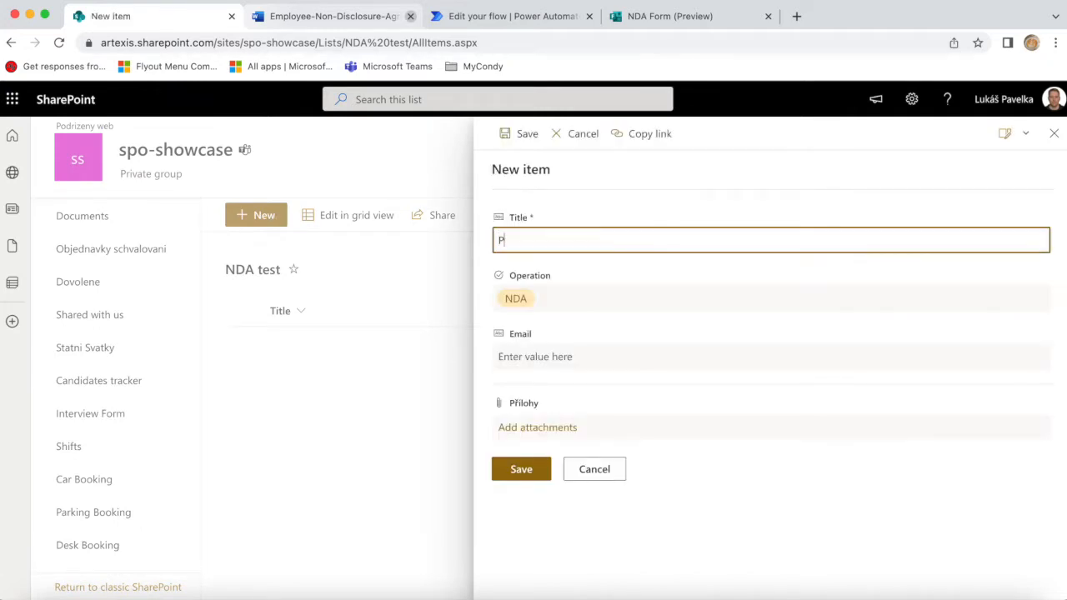
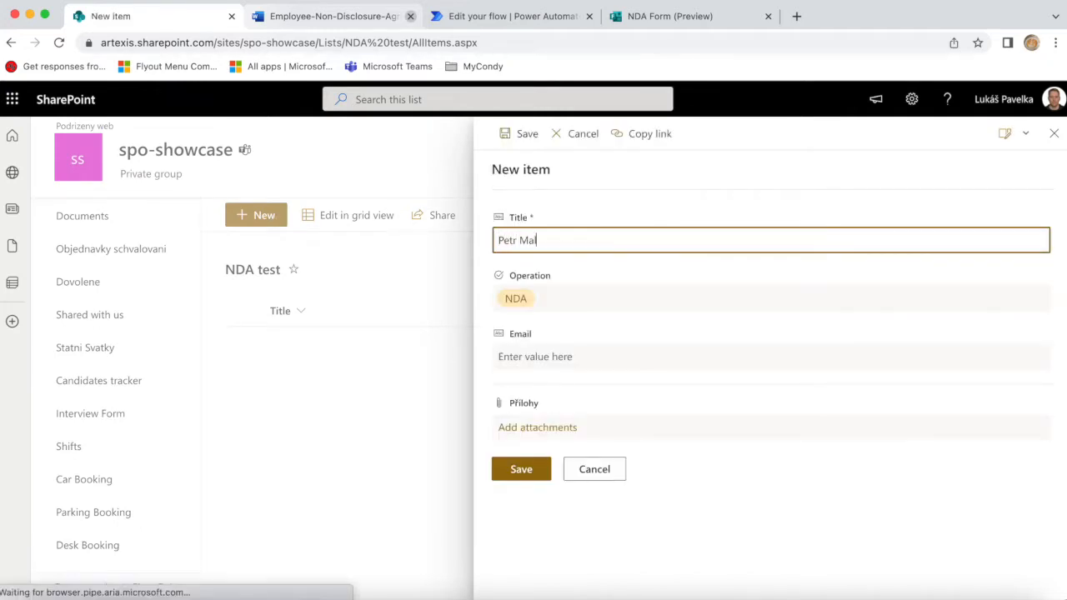
click(539, 354)
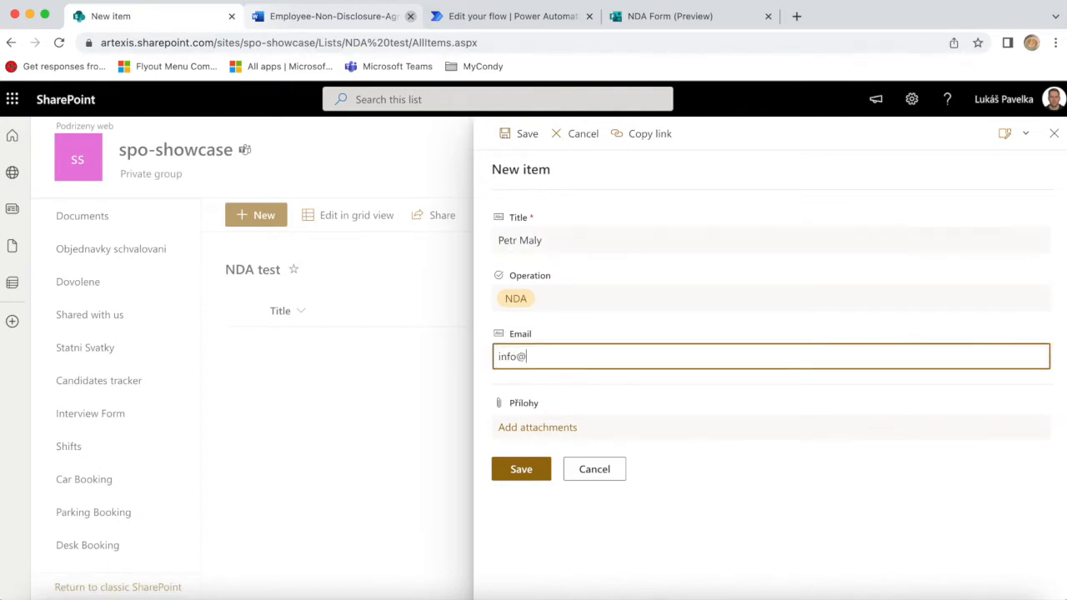
click(521, 470)
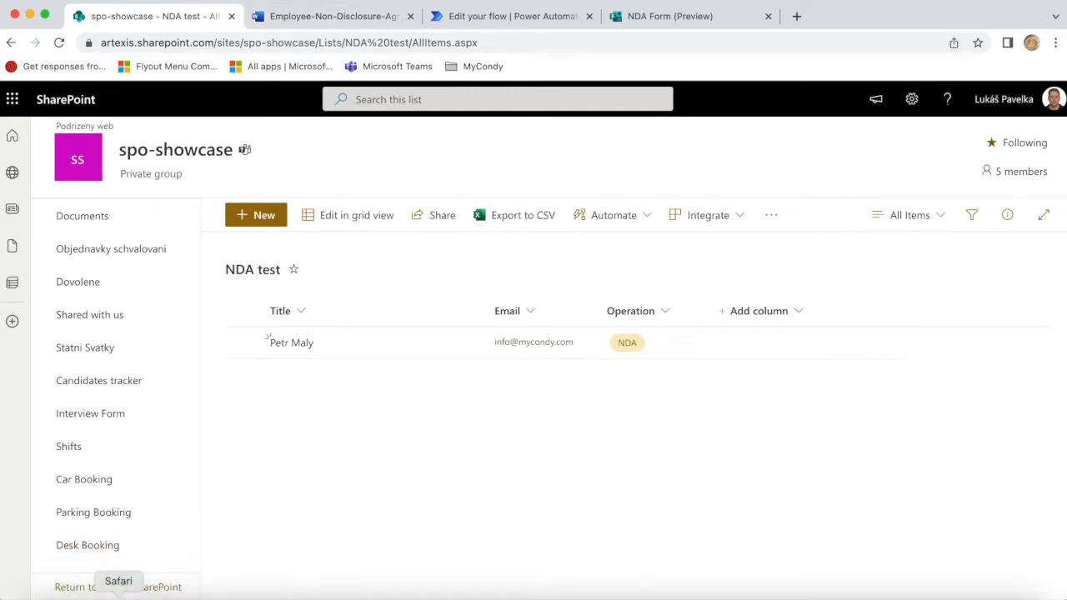
click(119, 593)
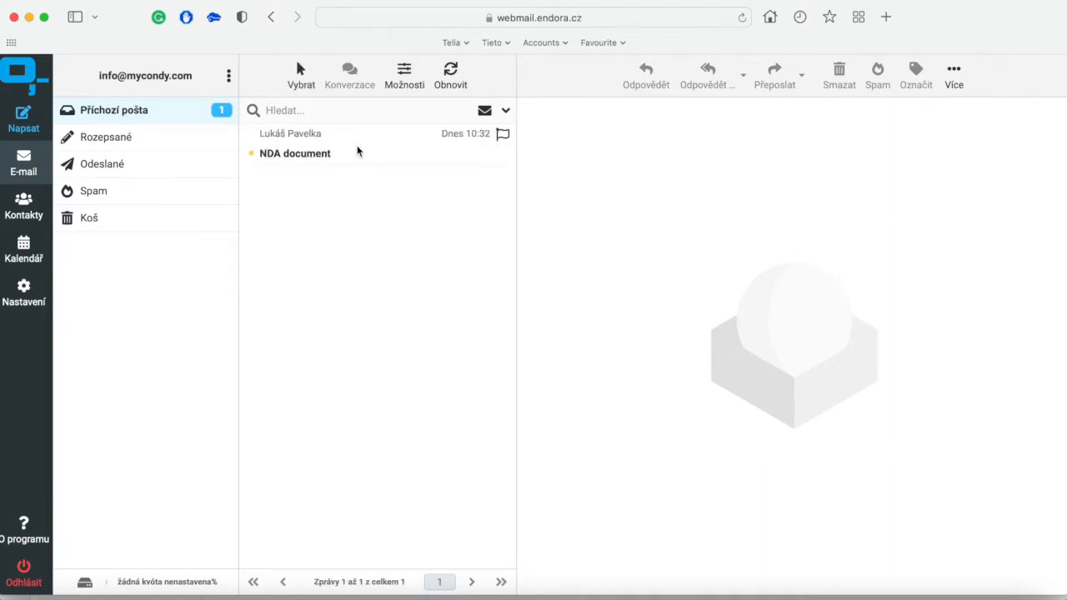
- Open the 'NDA document' email and follow its NDA Form link
click(359, 150)
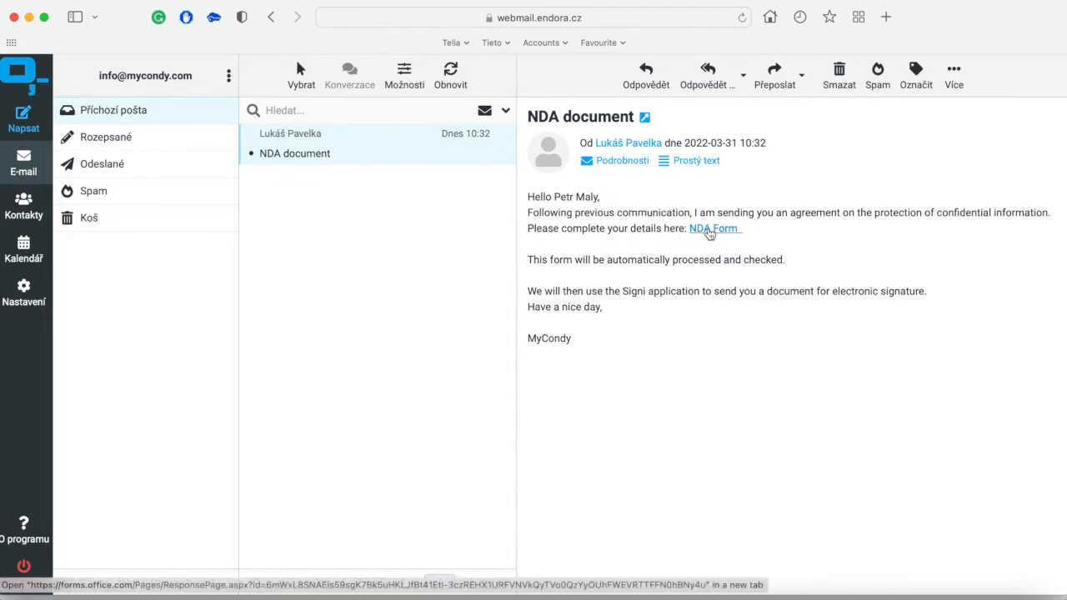
click(708, 230)
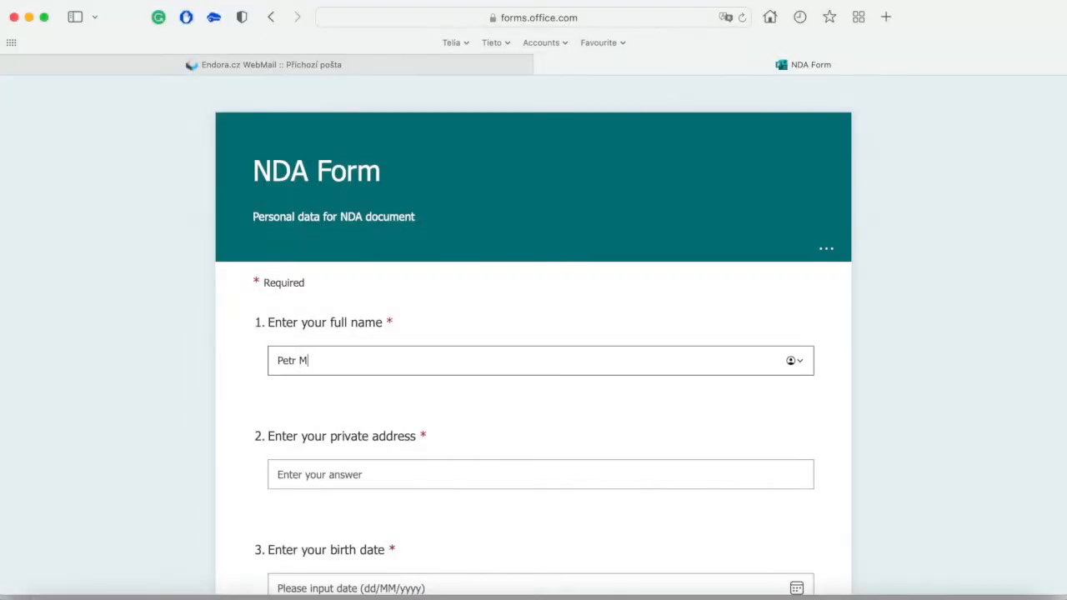
- Finish the name and enter the person's private postal address in the NDA form
text(aly)
scroll(438, 314, down, 3)
click(379, 356)
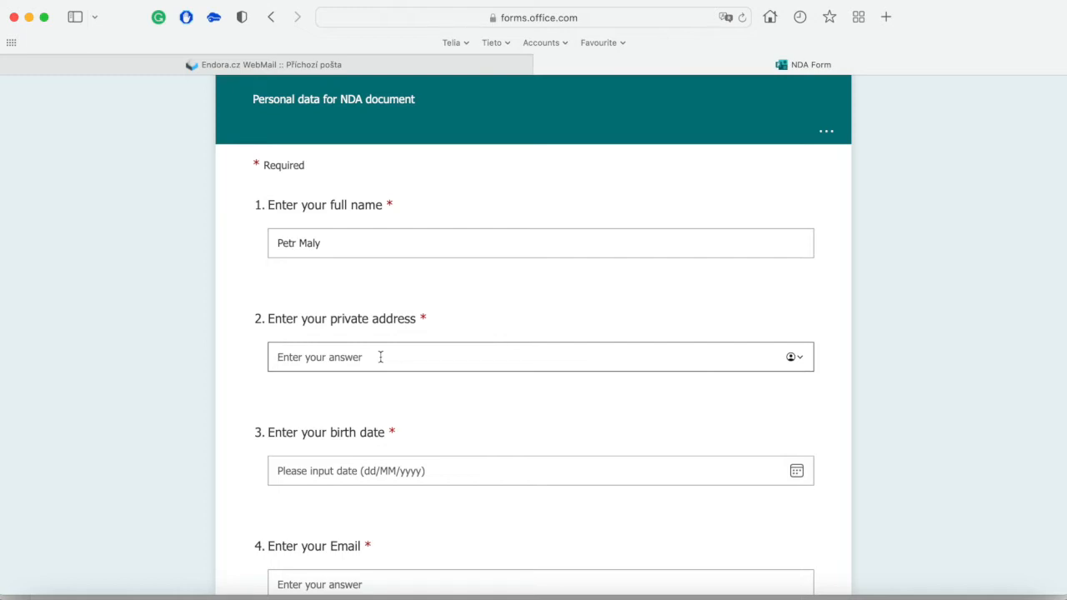
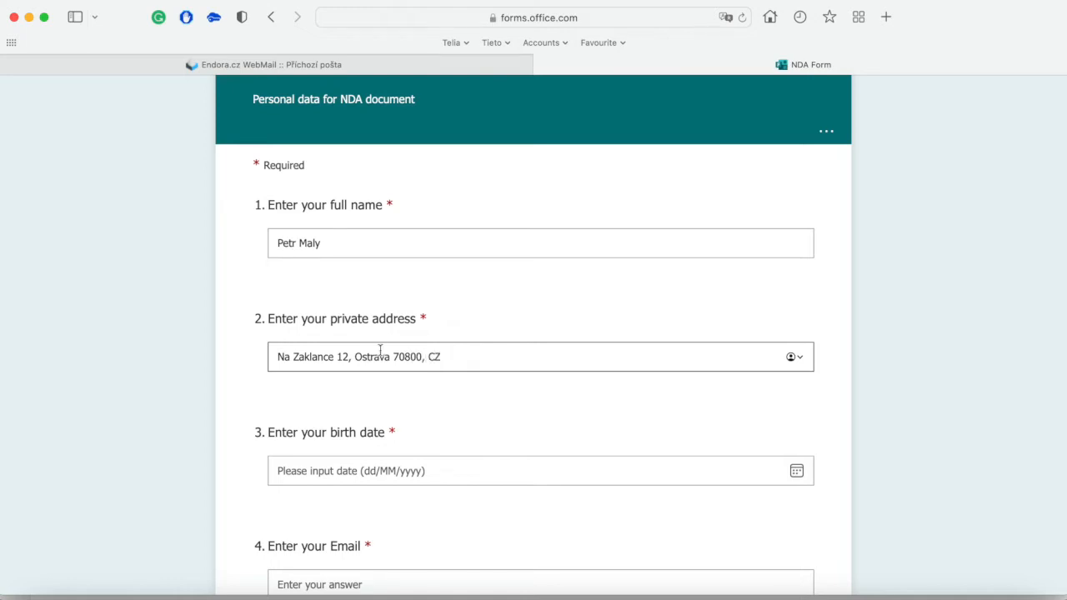
- Set the birth date to 1 March 1989, enter the contact e-mail, and submit the form
click(421, 470)
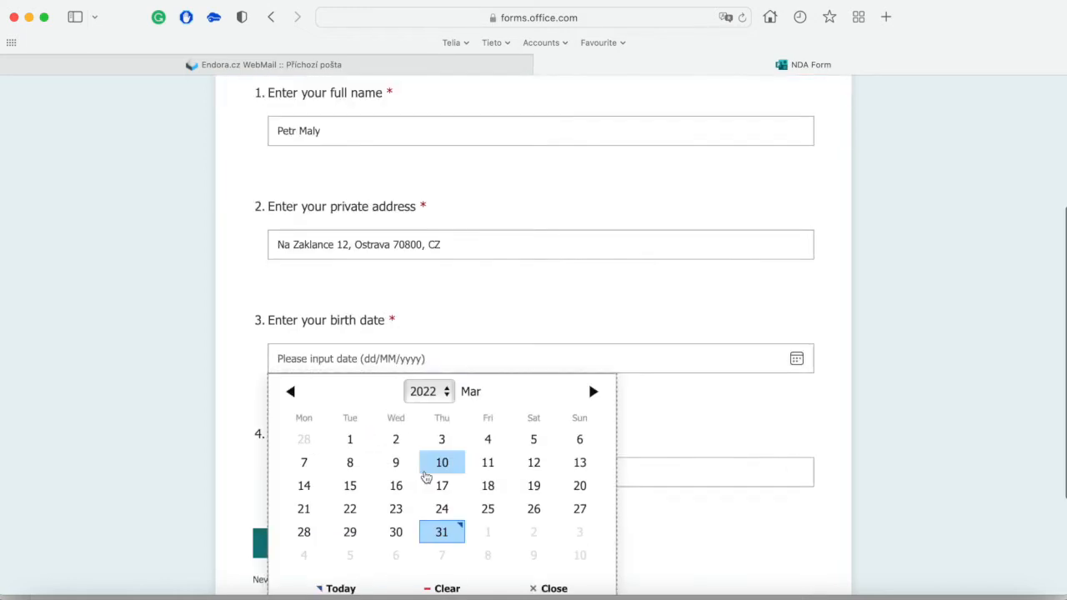
click(425, 391)
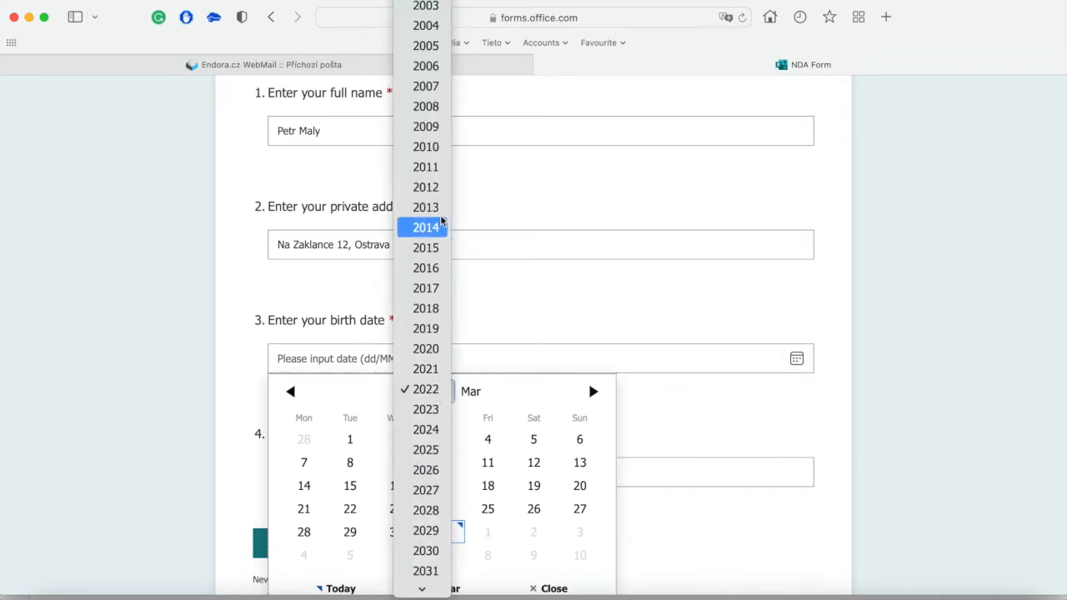
scroll(441, 238, up, 10)
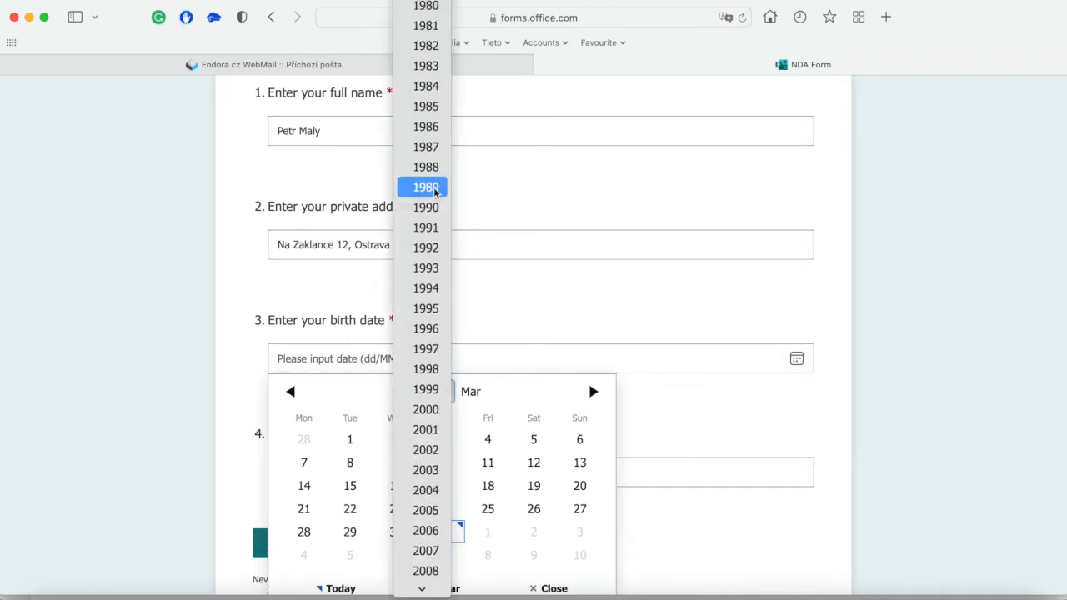
click(435, 188)
click(407, 437)
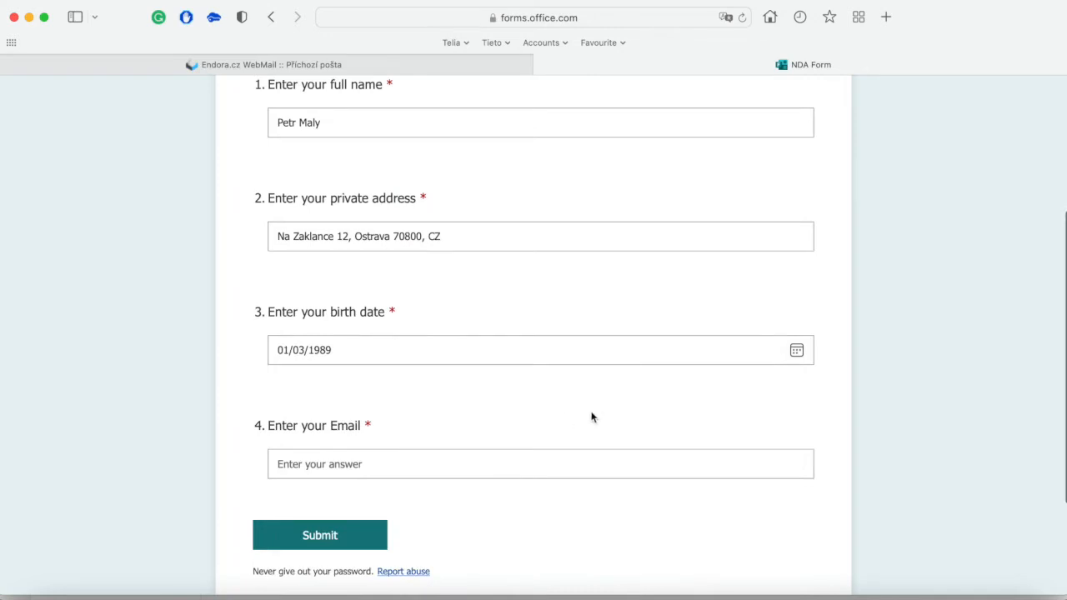
click(326, 463)
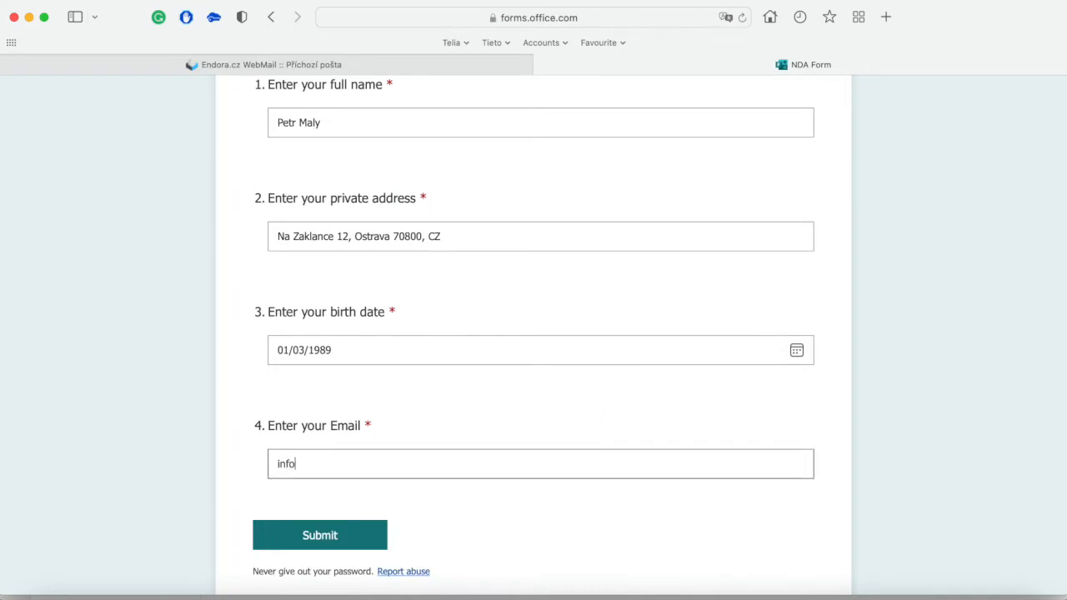
click(305, 534)
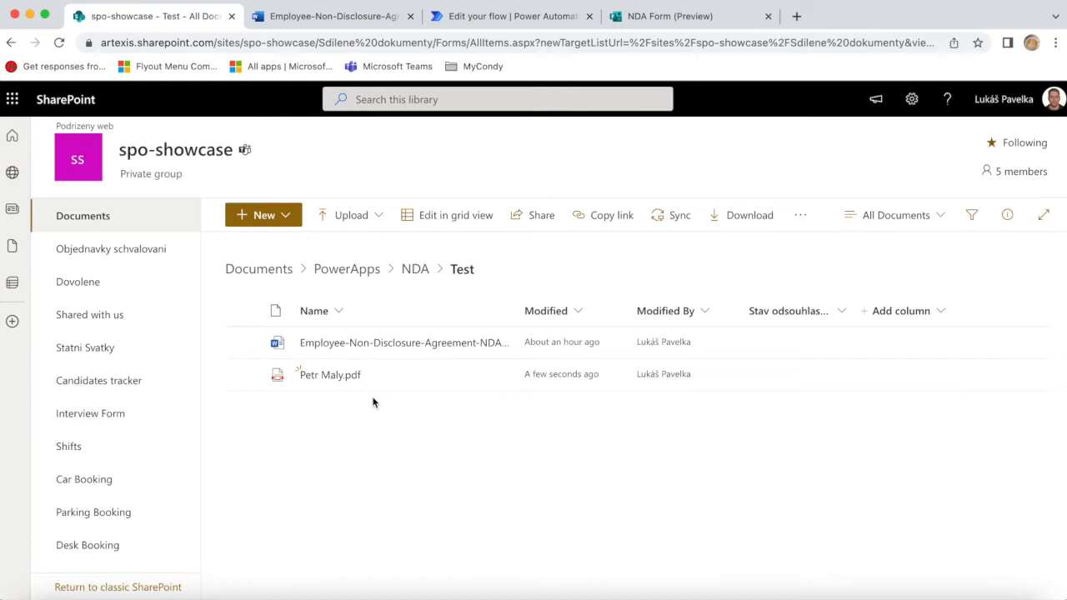
- Check the details card of the new PDF in the NDA › Test folder
mouse_move(335, 376)
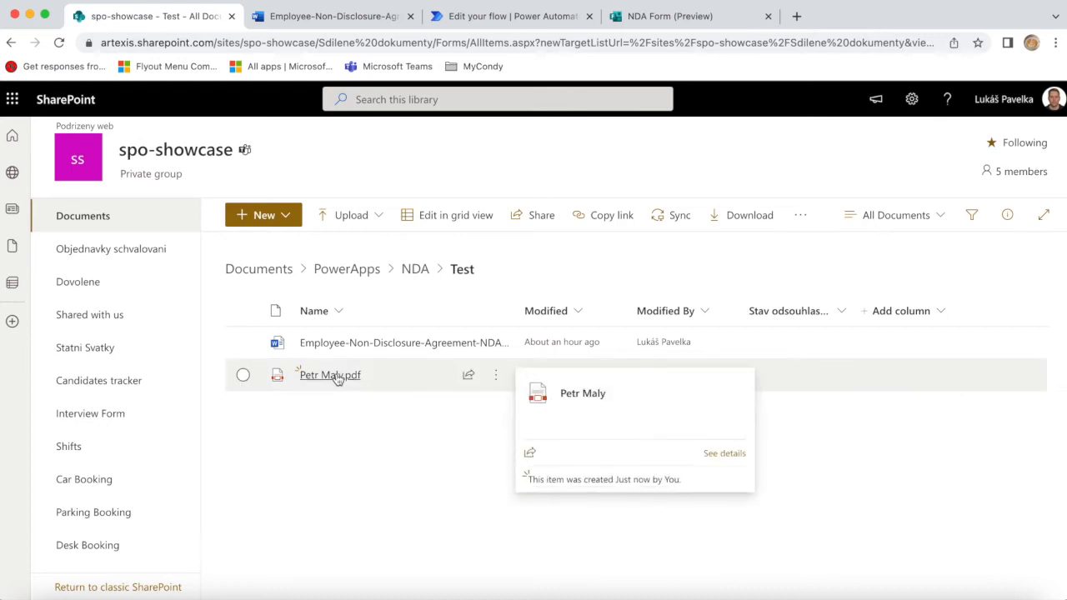
- Open the generated NDA PDF in the SharePoint viewer and read down to the signatures
click(336, 376)
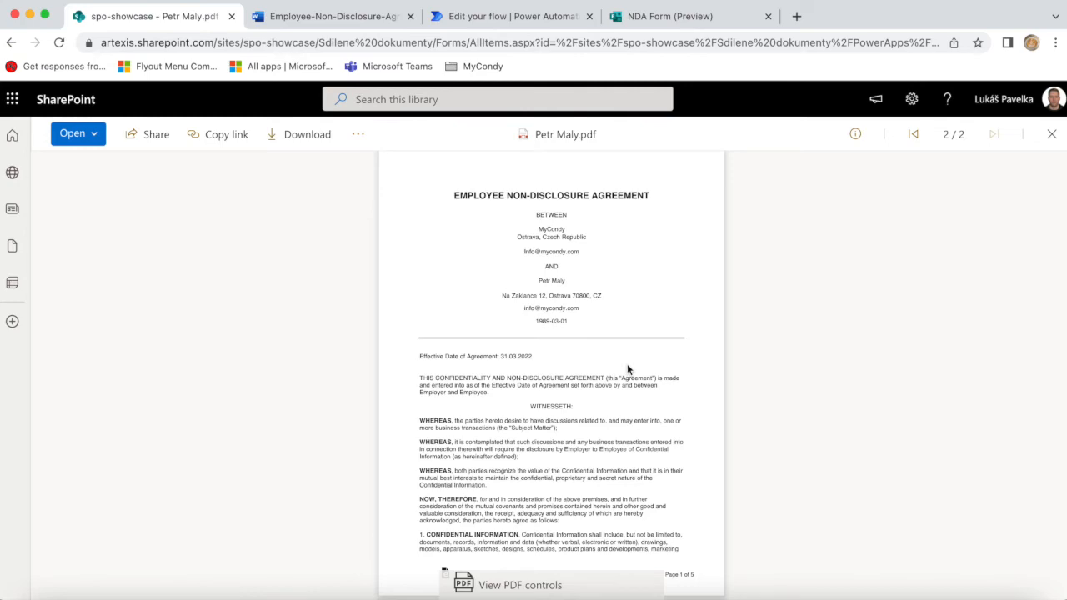
scroll(453, 285, up, 5)
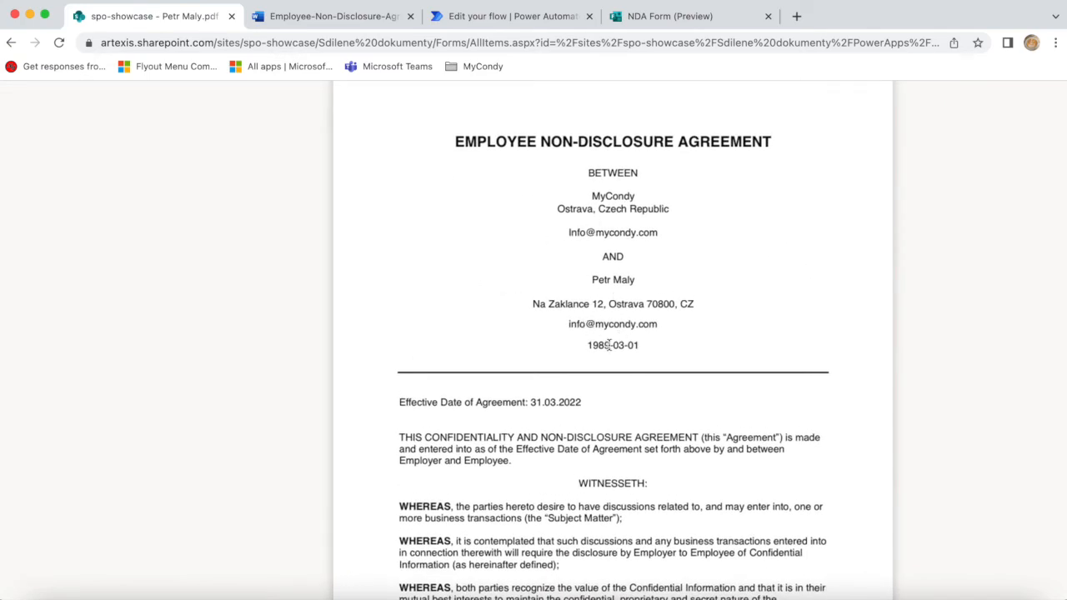
scroll(597, 386, down, 3)
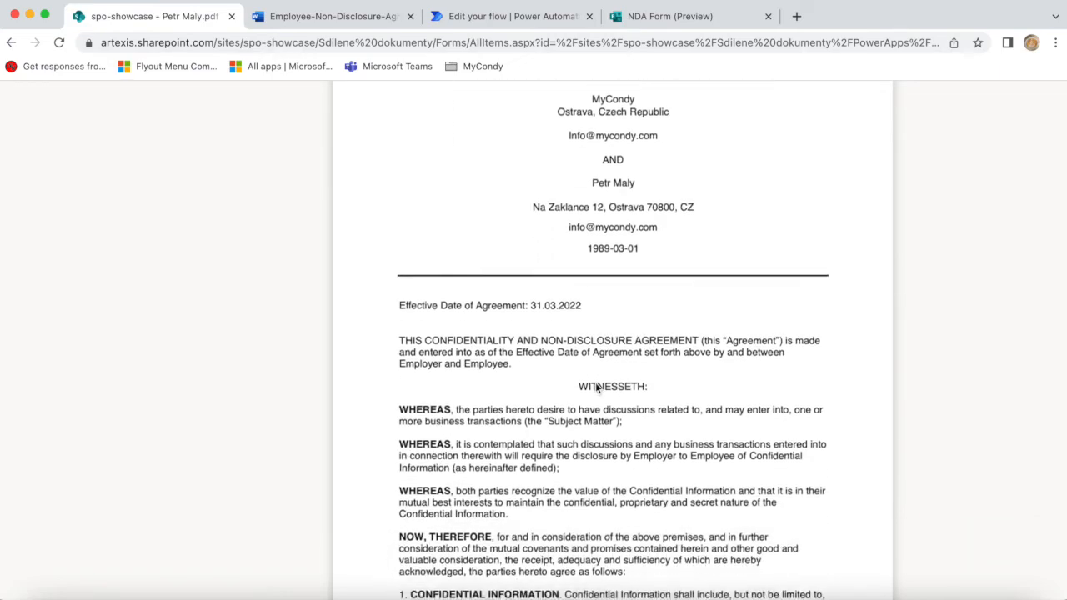
scroll(597, 386, down, 15)
scroll(597, 385, down, 10)
scroll(597, 384, down, 10)
scroll(595, 382, down, 20)
scroll(595, 384, down, 12)
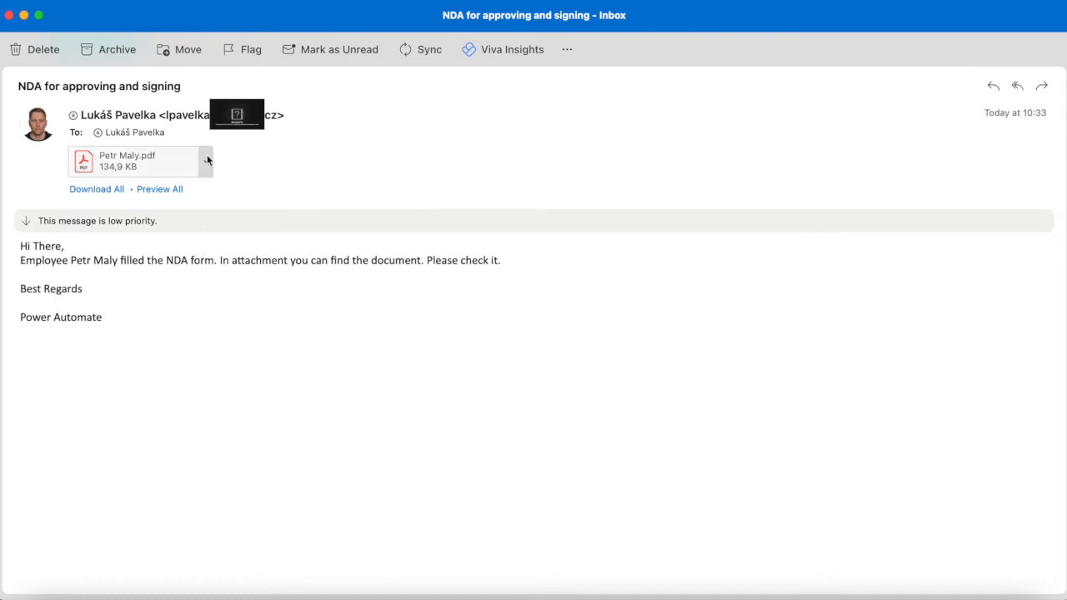
click(207, 160)
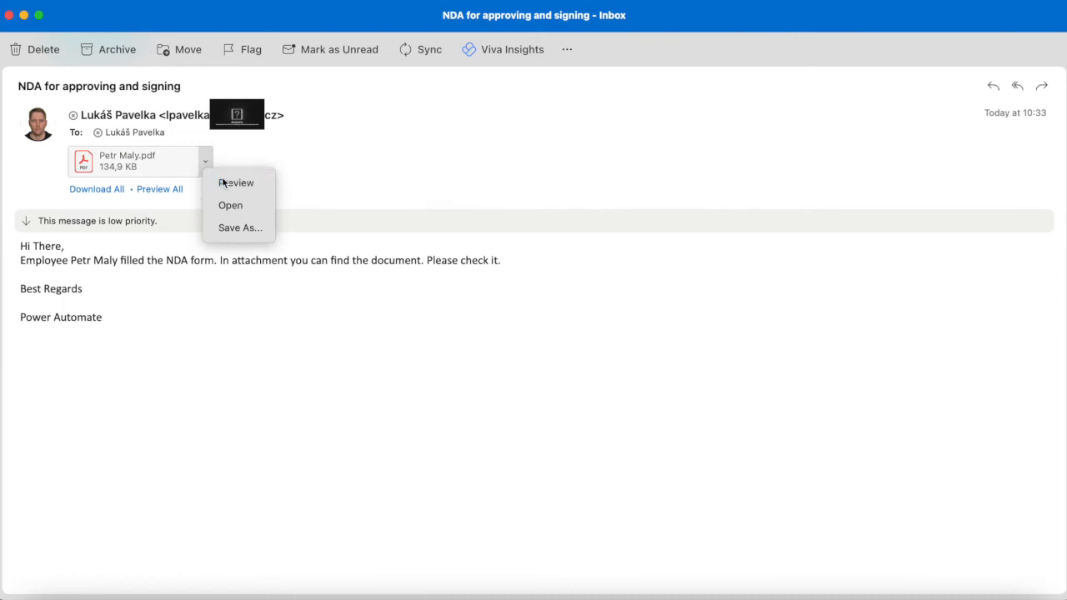
click(222, 183)
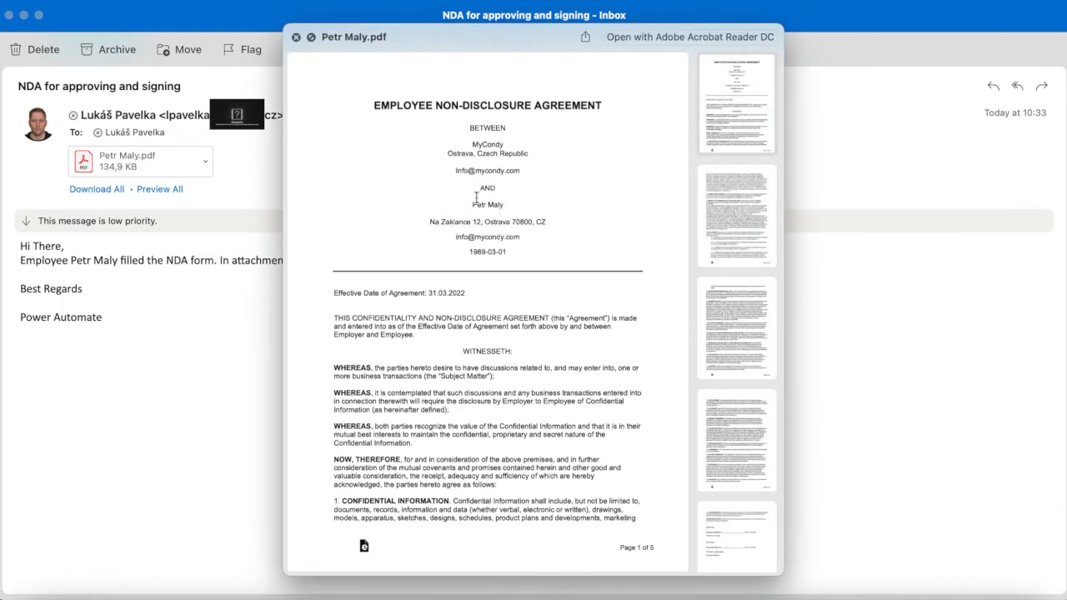
scroll(499, 336, down, 3)
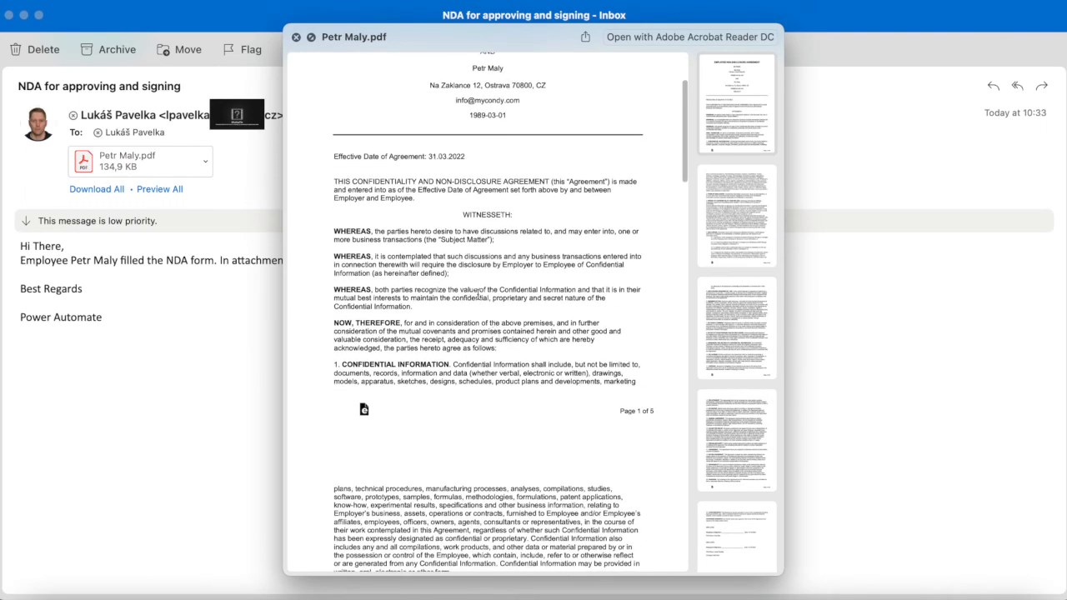
scroll(466, 347, down, 3)
scroll(466, 347, down, 3)
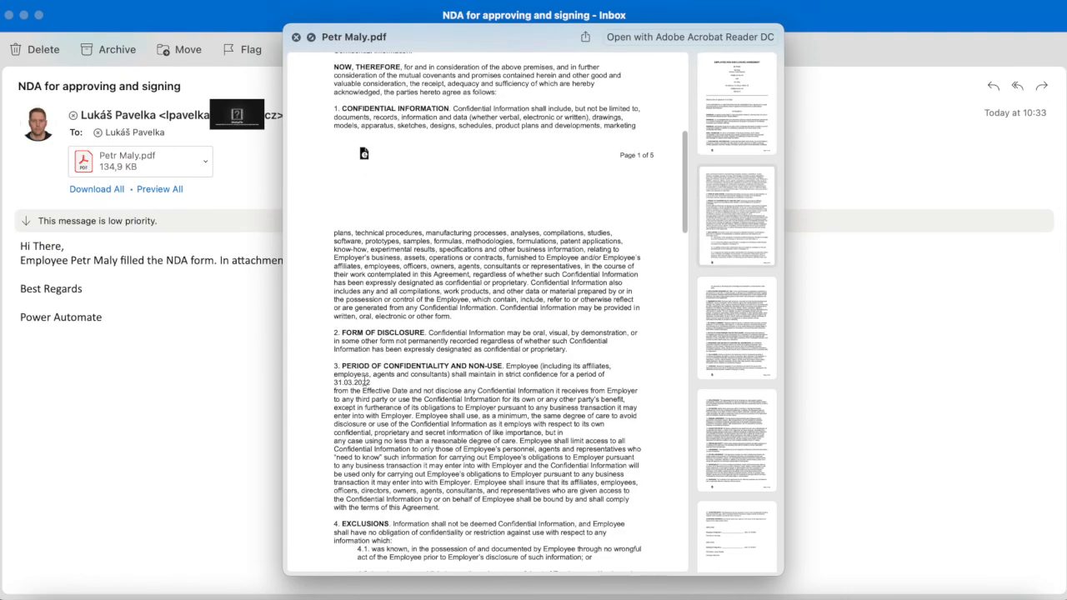
scroll(495, 408, down, 20)
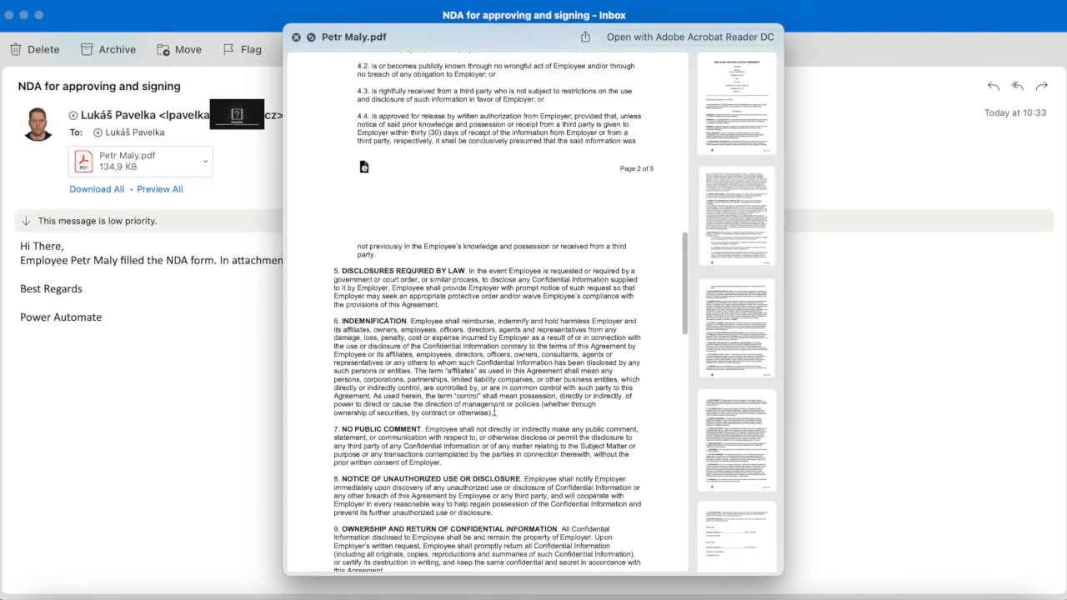
scroll(495, 409, down, 20)
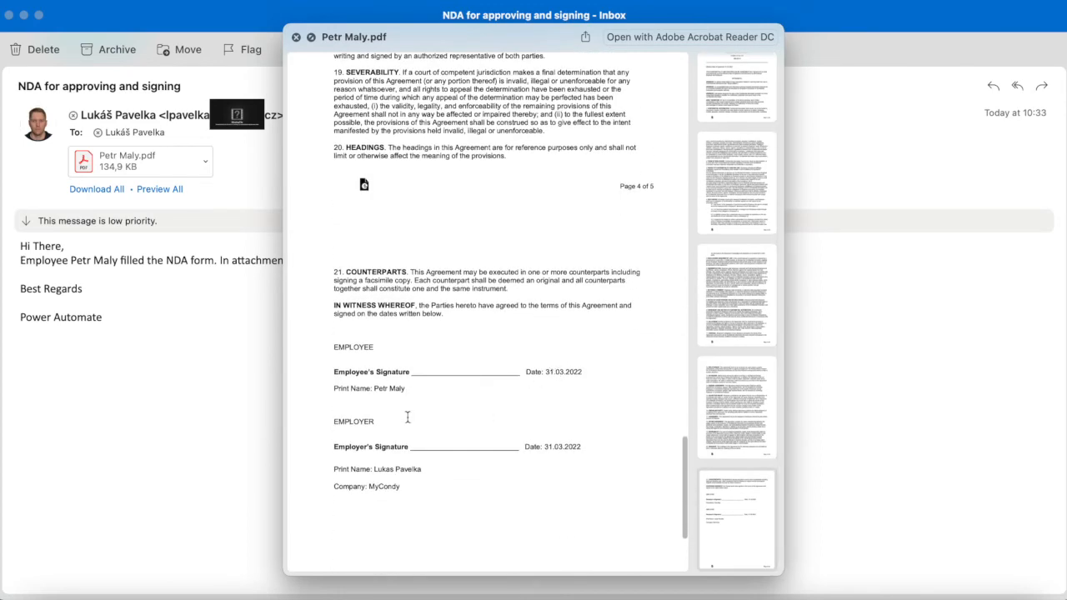
click(296, 38)
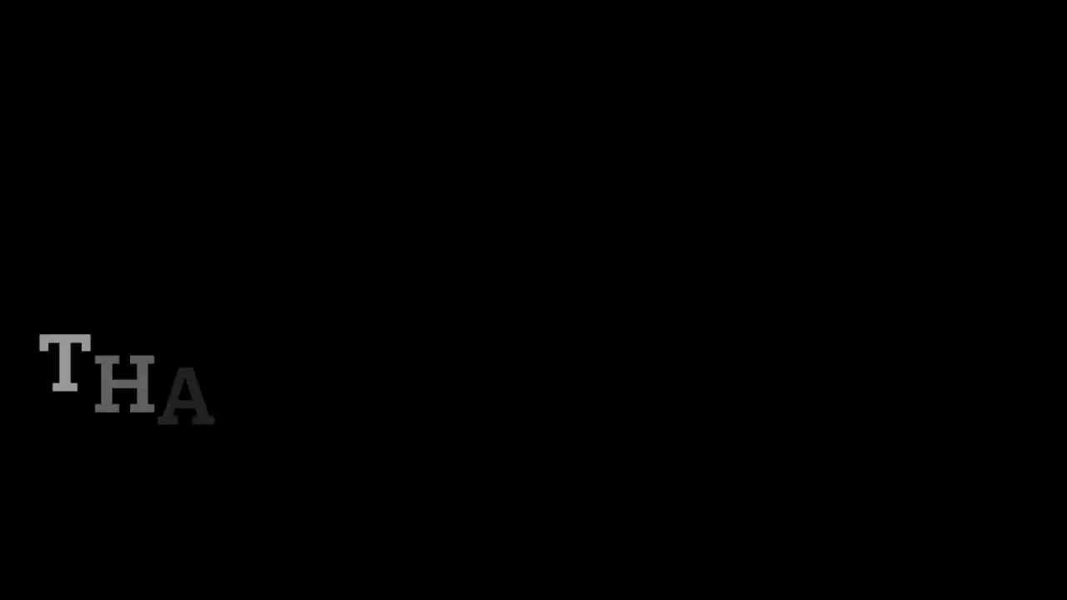